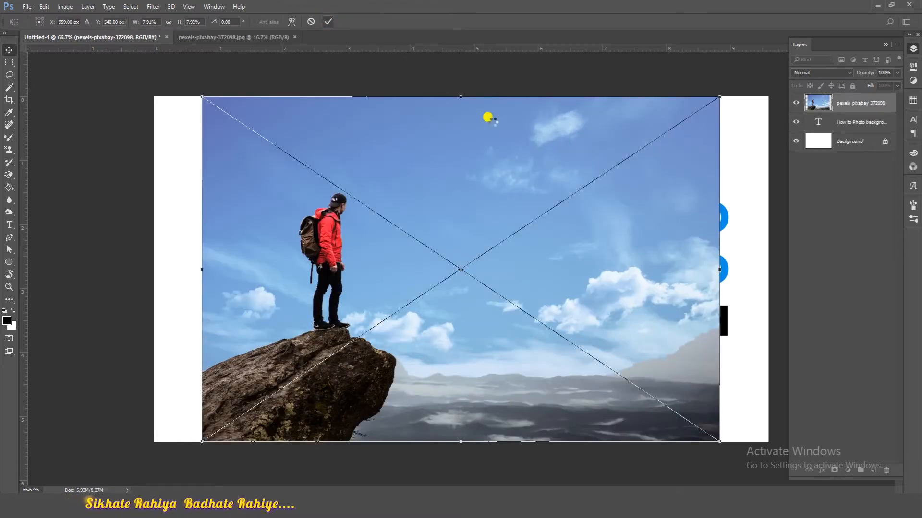
# Commit the placed pexels-pixabay-372098 photo at its current size and rasterize its layer
pyautogui.press('Return')
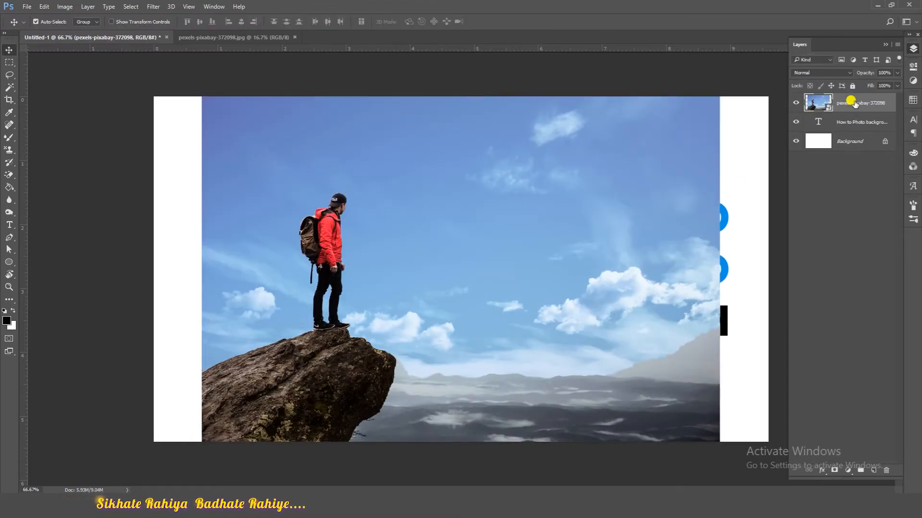
pyautogui.rightClick(855, 103)
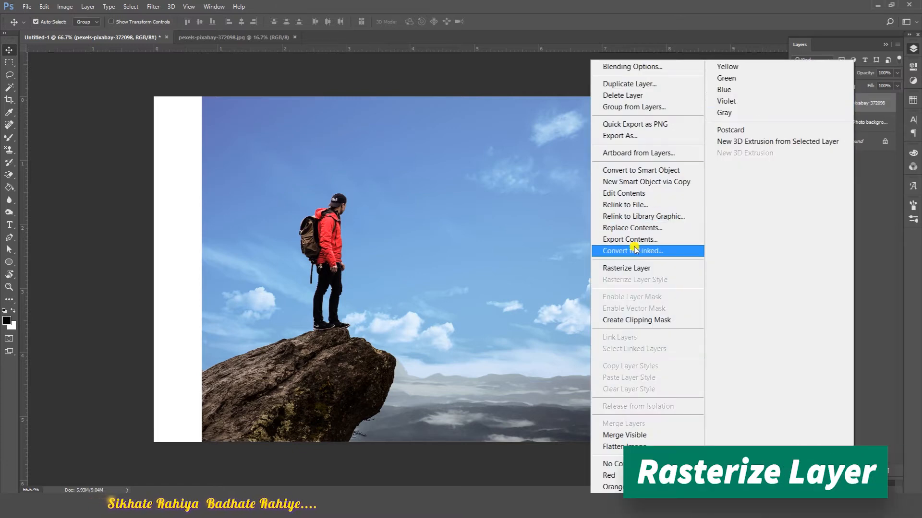
pyautogui.click(629, 268)
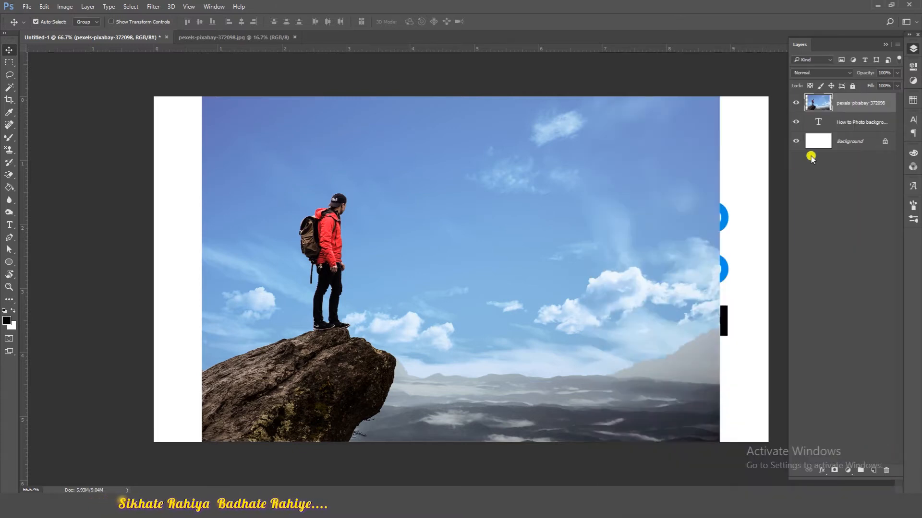
# Rename the rasterized photo layer to "Original Photo"
pyautogui.doubleClick(848, 100)
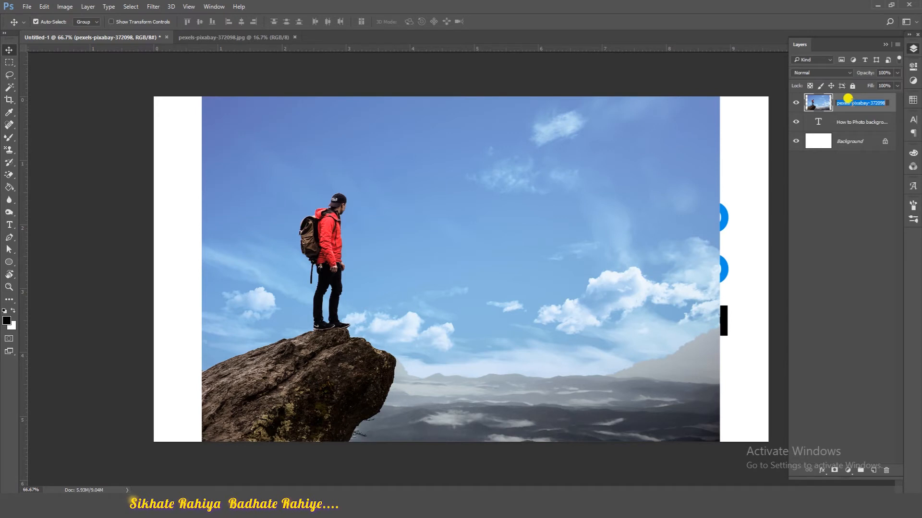
pyautogui.write('oto')
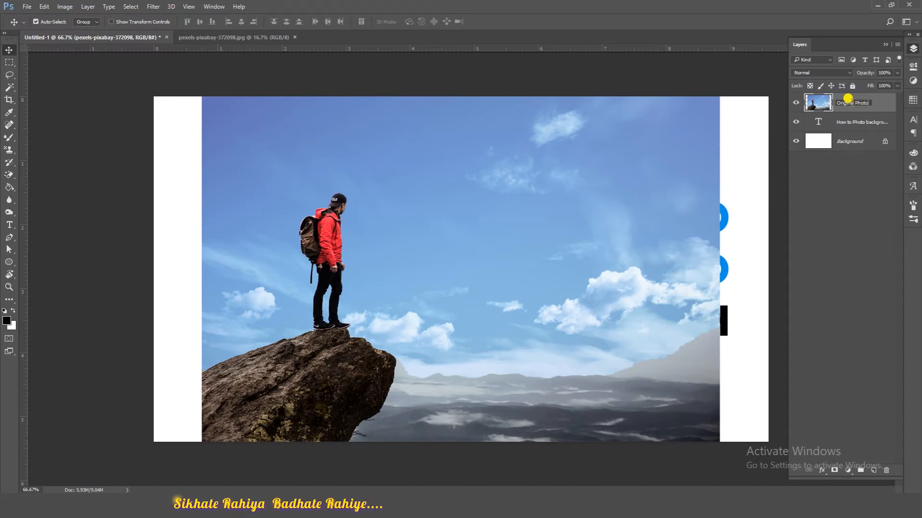
pyautogui.press('Return')
# Duplicate the Original Photo layer under the name "Original Photo 1"
pyautogui.rightClick(849, 103)
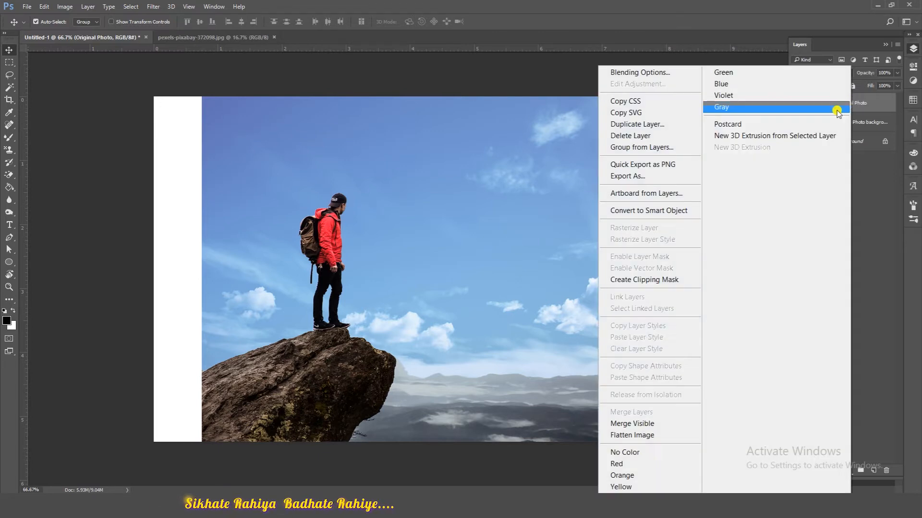
pyautogui.click(637, 124)
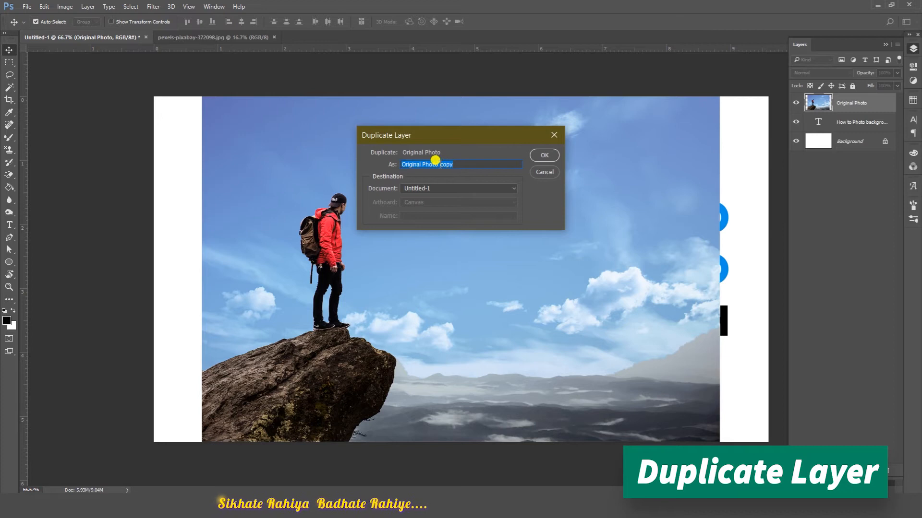
pyautogui.moveTo(439, 164); pyautogui.dragTo(461, 161)
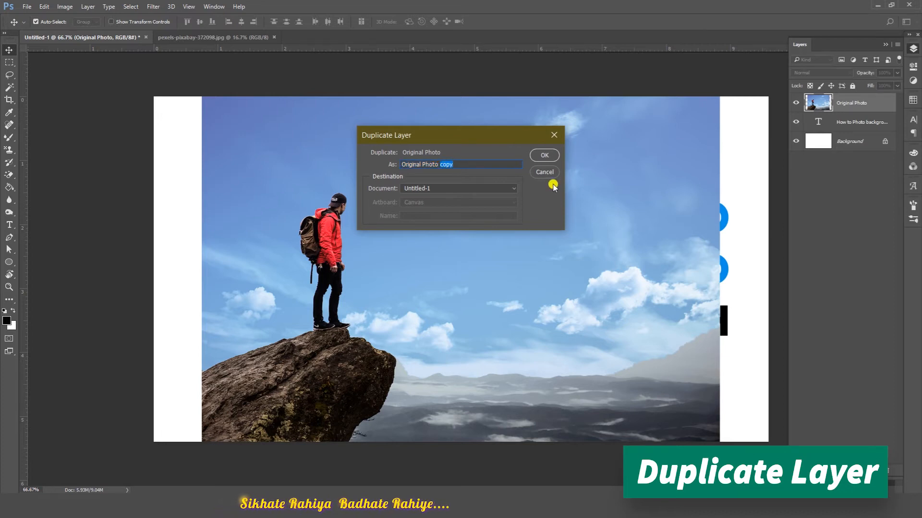
pyautogui.press('Return')
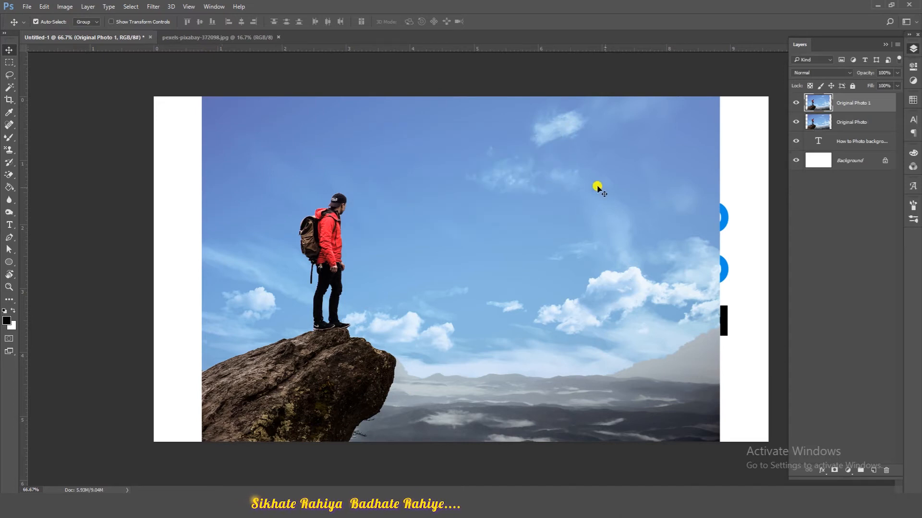
# Hide the Original Photo layer and the title text layer
pyautogui.click(795, 123)
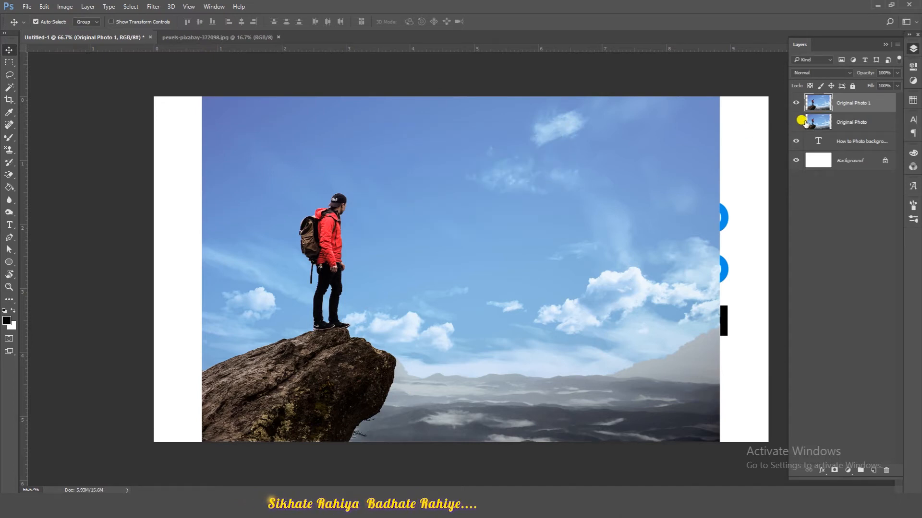
pyautogui.rightClick(876, 104)
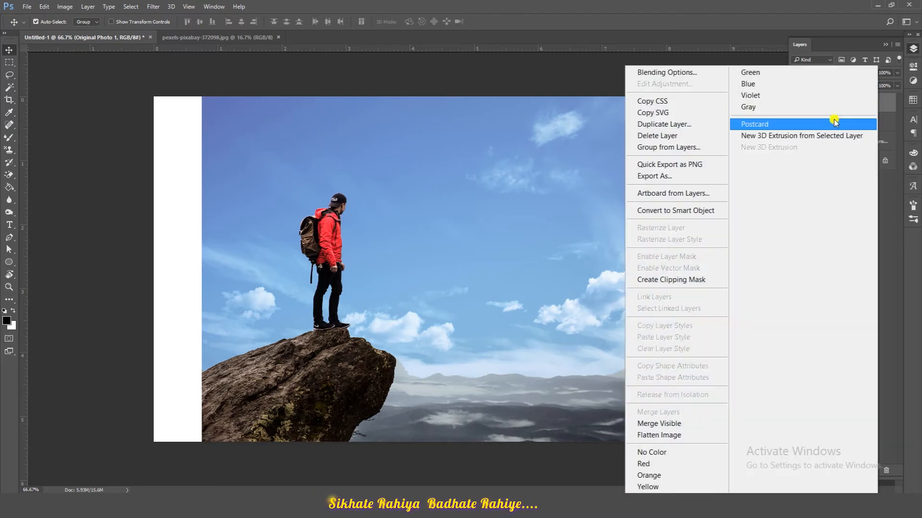
pyautogui.click(667, 20)
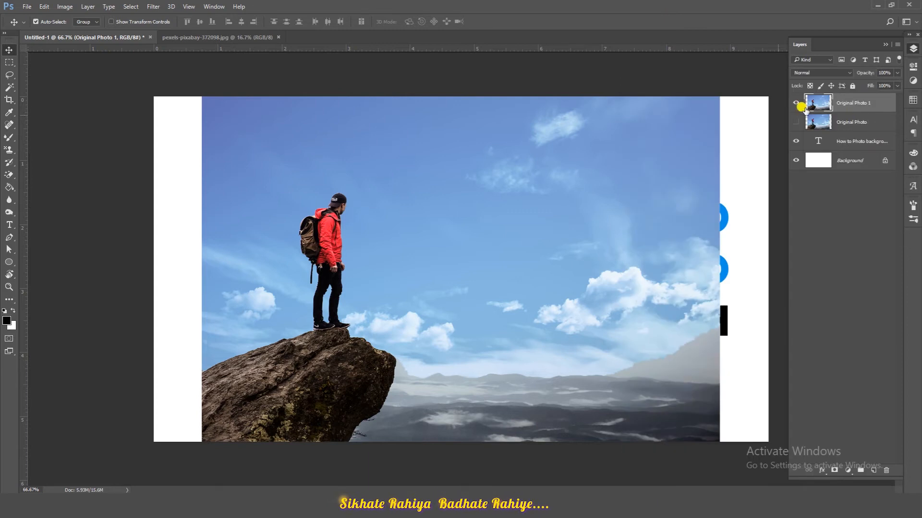
pyautogui.click(795, 141)
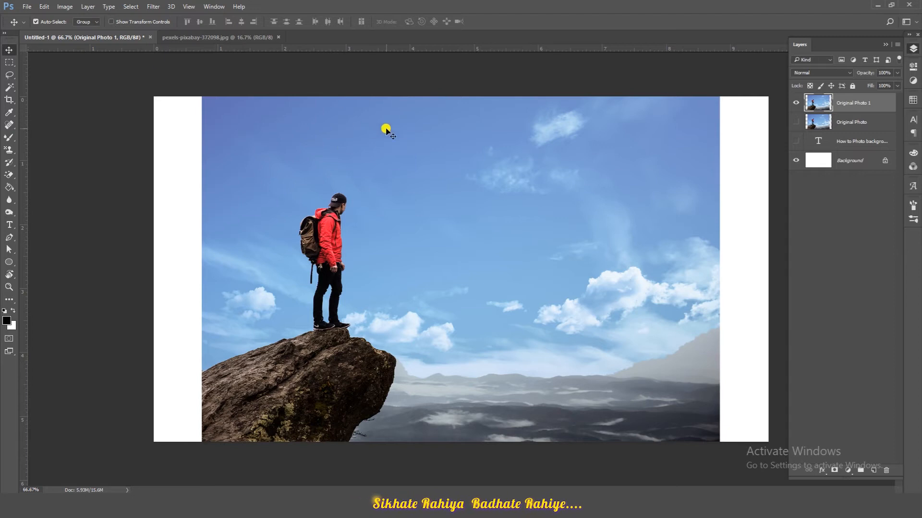
# Stretch the Original Photo 1 layer with Free Transform to 118.79% width so it spans the full canvas
pyautogui.hotkey('ctrl', 't')
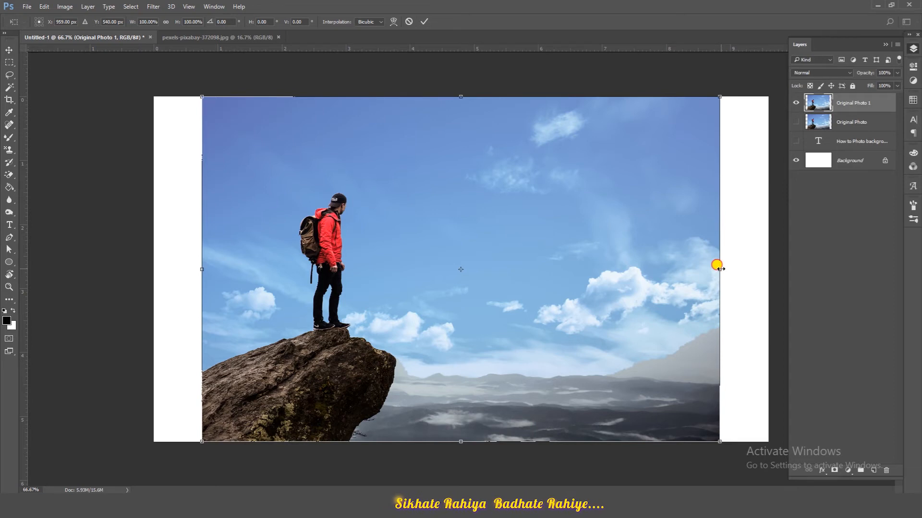
pyautogui.moveTo(719, 268); pyautogui.dragTo(766, 262)
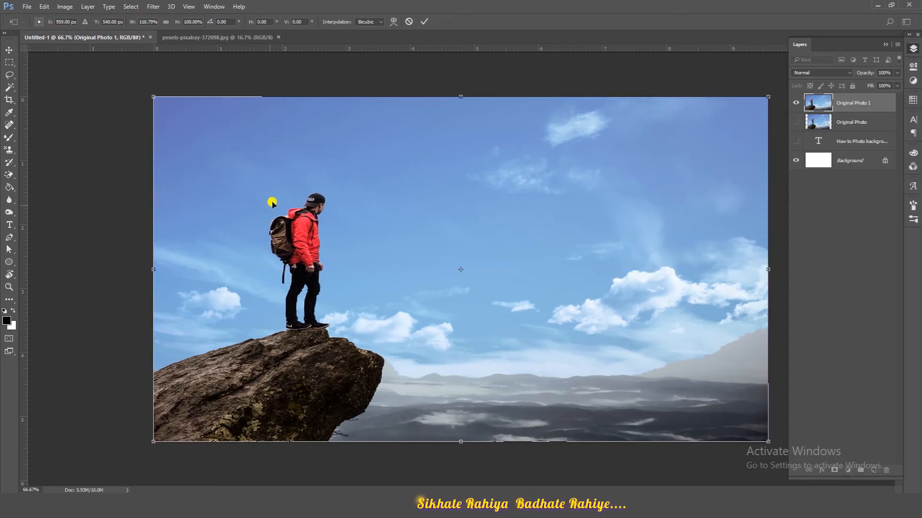
pyautogui.click(425, 21)
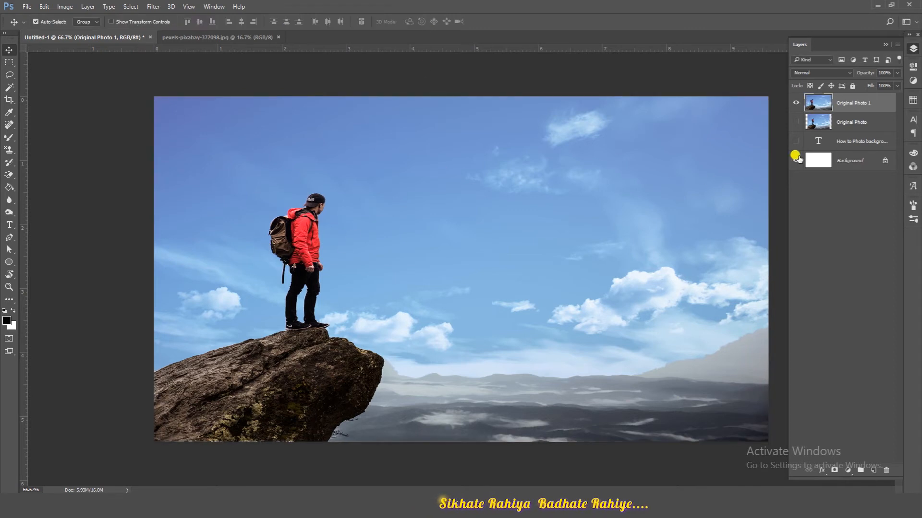
# Hide the Original Photo 1 layer and duplicate the Original Photo layer within the same document
pyautogui.click(796, 104)
pyautogui.click(858, 125)
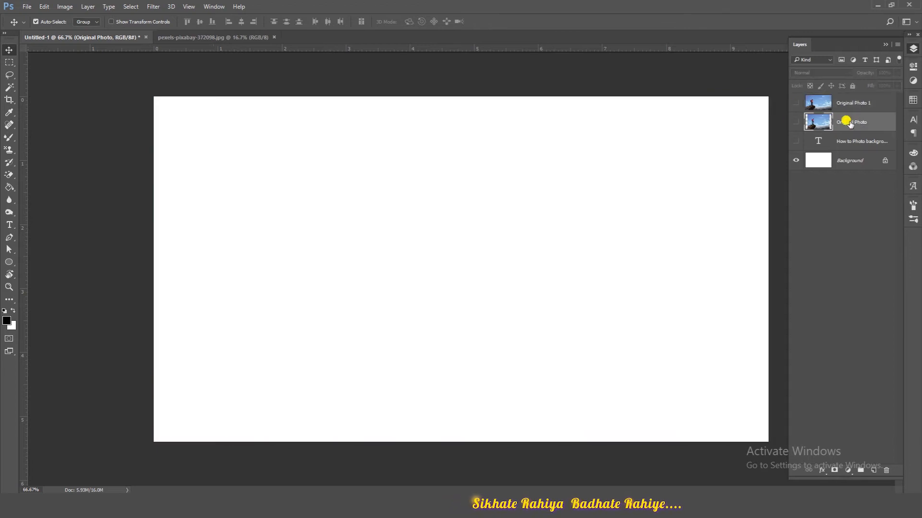
pyautogui.rightClick(870, 124)
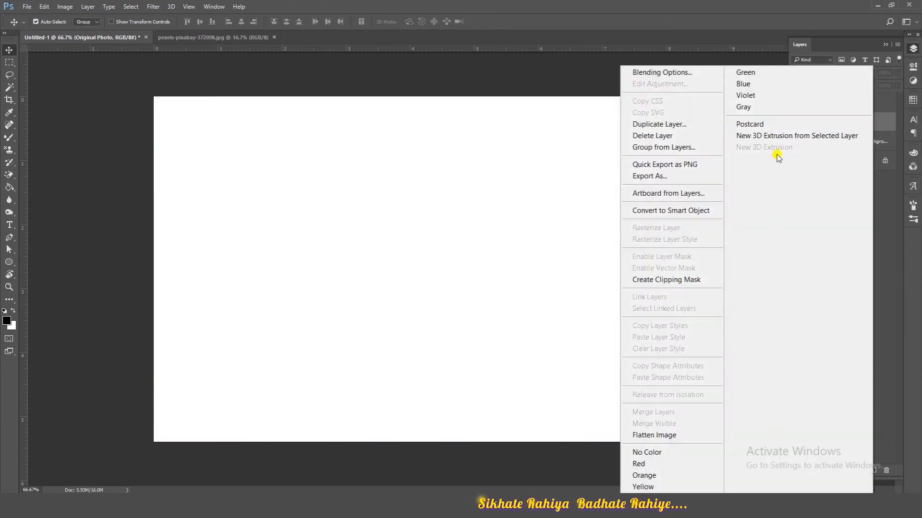
pyautogui.click(656, 125)
pyautogui.click(529, 155)
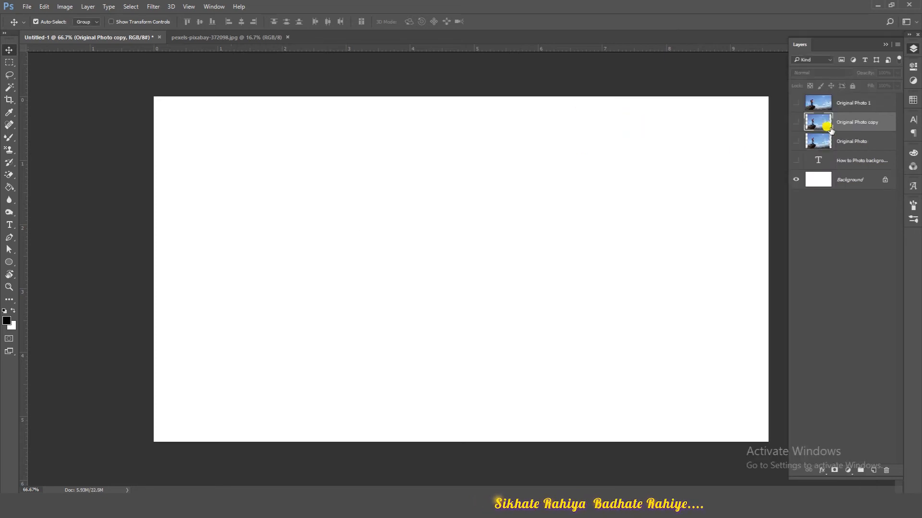
# Rename the new duplicate of the Original Photo layer to "Strech Photo"
pyautogui.doubleClick(863, 119)
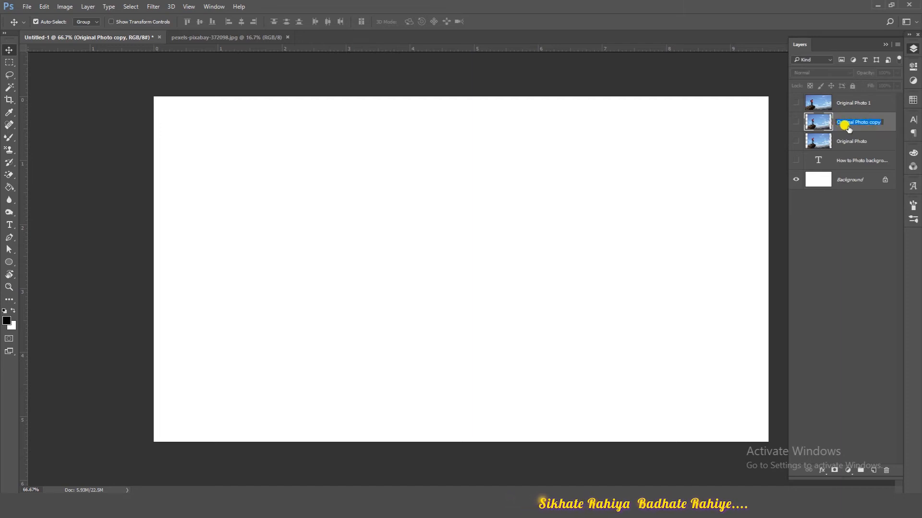
pyautogui.write('Strech Photo')
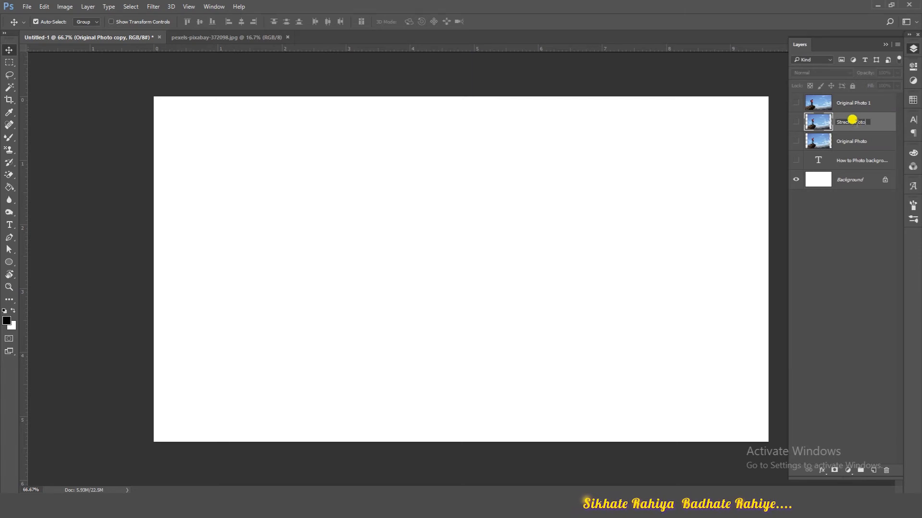
pyautogui.press('Return')
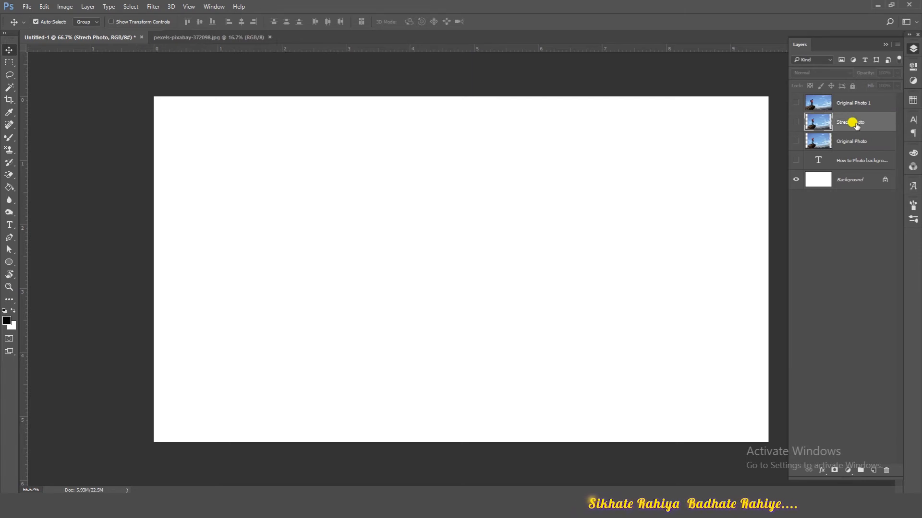
# Show the Strech Photo layer and widen it with Content-Aware Scale to 118.79% so it fills the canvas width
pyautogui.click(795, 122)
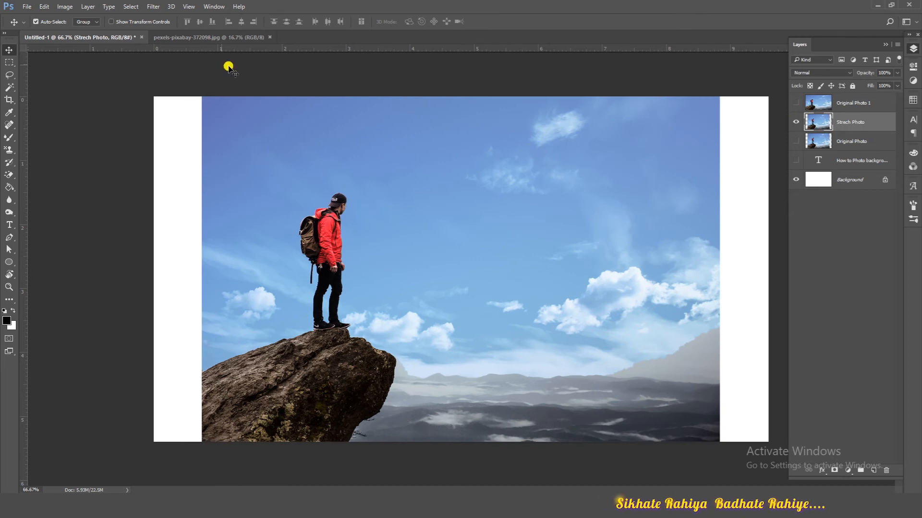
pyautogui.click(45, 6)
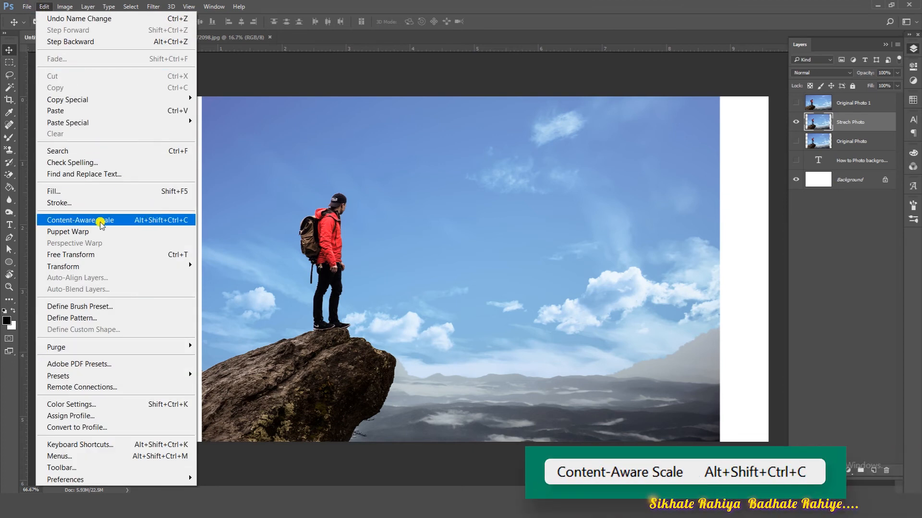
pyautogui.click(175, 222)
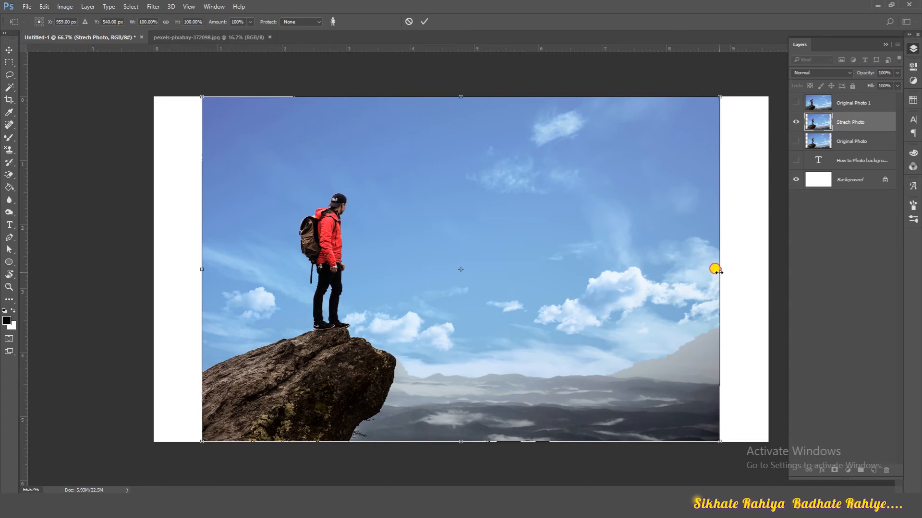
pyautogui.moveTo(719, 272); pyautogui.dragTo(763, 267)
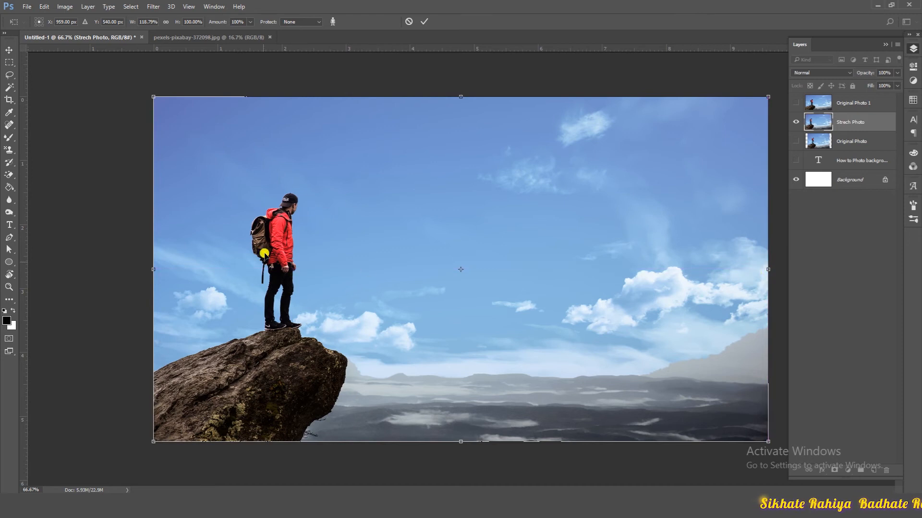
pyautogui.click(420, 22)
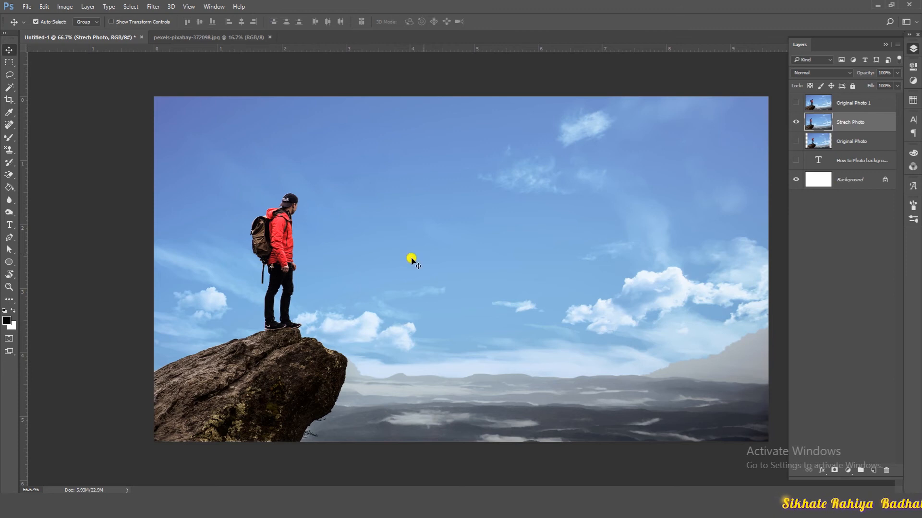
# Toggle the Original Photo 1 layer's visibility to compare the plain stretch with the content-aware version, leaving it hidden
pyautogui.click(795, 104)
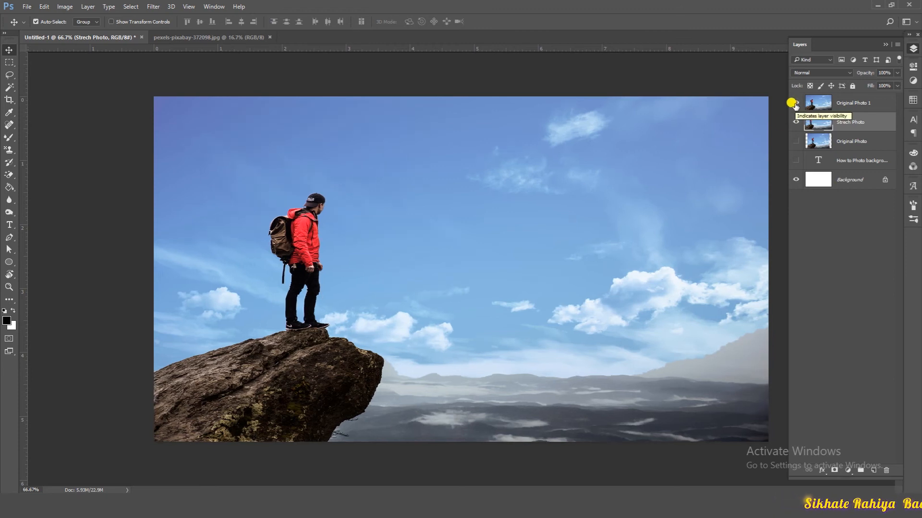
pyautogui.click(795, 104)
pyautogui.click(795, 104)
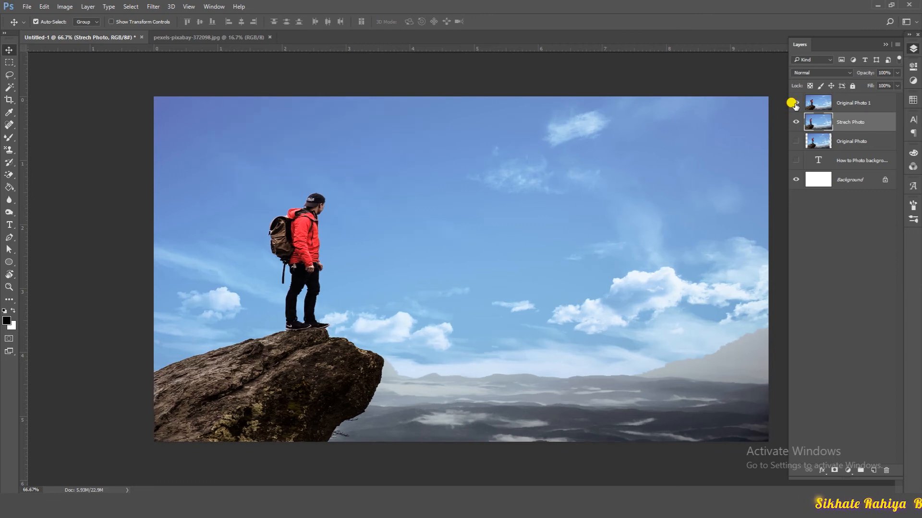
pyautogui.click(795, 104)
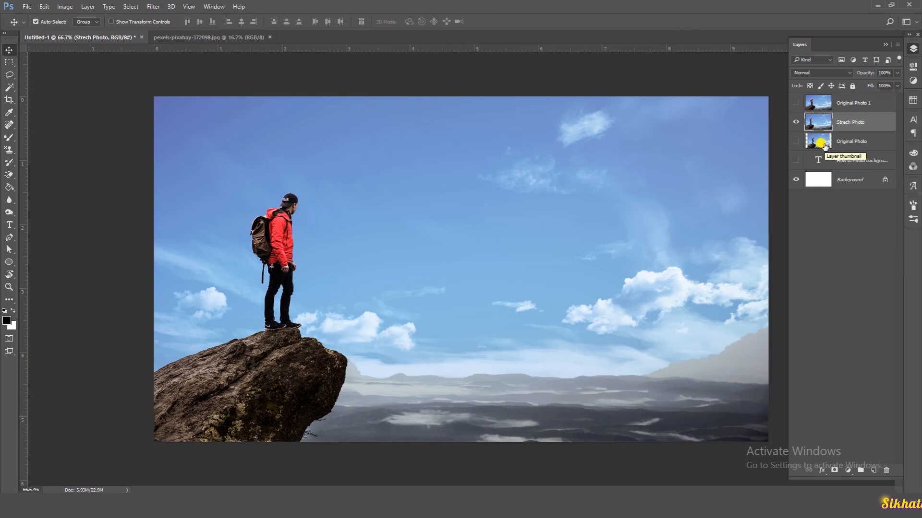
# Show the title text layer and move it directly above the Strech Photo layer
pyautogui.click(796, 160)
pyautogui.moveTo(849, 159); pyautogui.dragTo(843, 120)
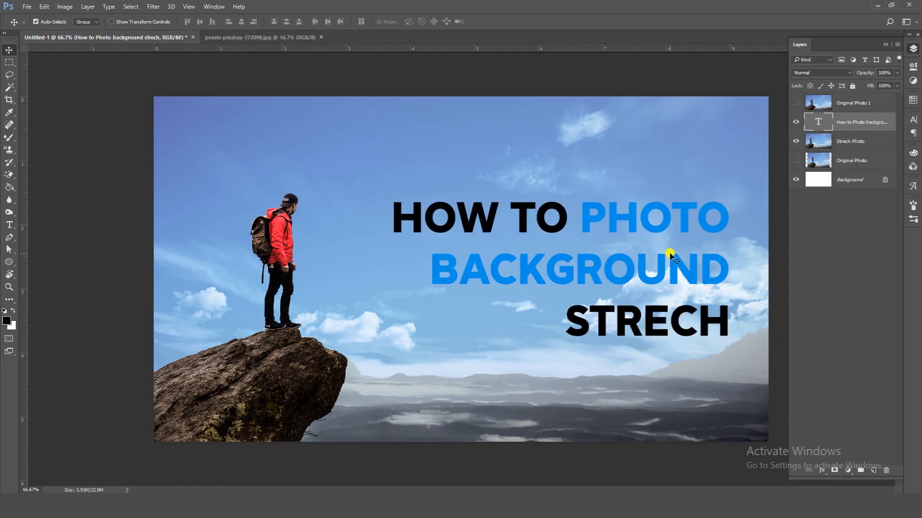
# Recolor the words "PHOTO BACKGROUND" in the title to white (ffffff) and commit the text edit
pyautogui.press('t')
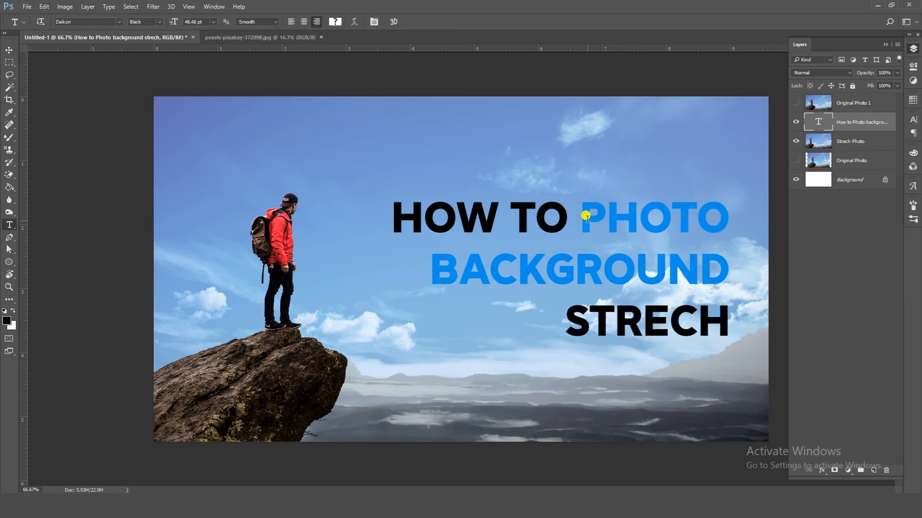
pyautogui.moveTo(586, 217); pyautogui.dragTo(613, 164)
pyautogui.click(337, 23)
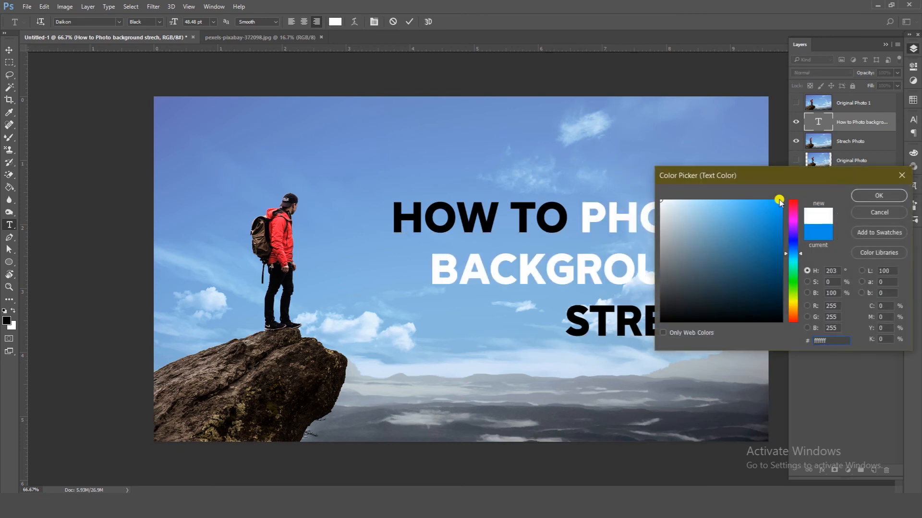
pyautogui.click(878, 195)
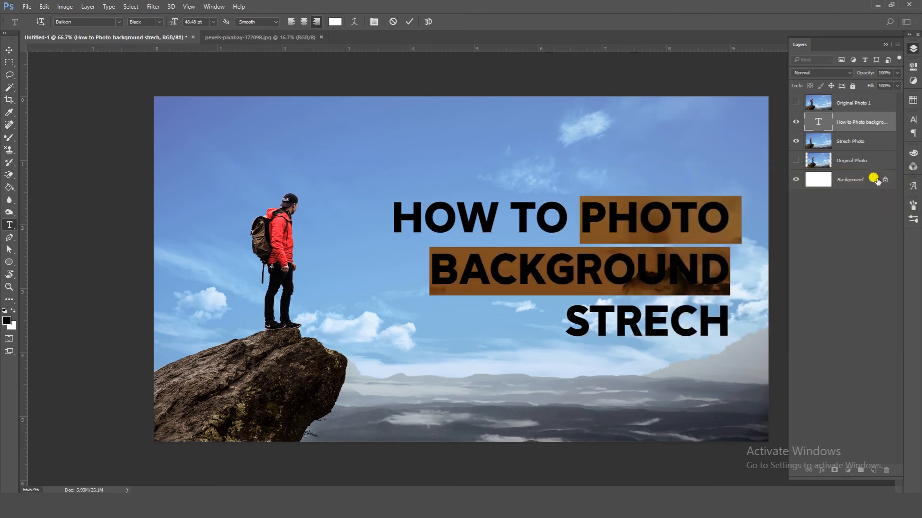
pyautogui.click(412, 22)
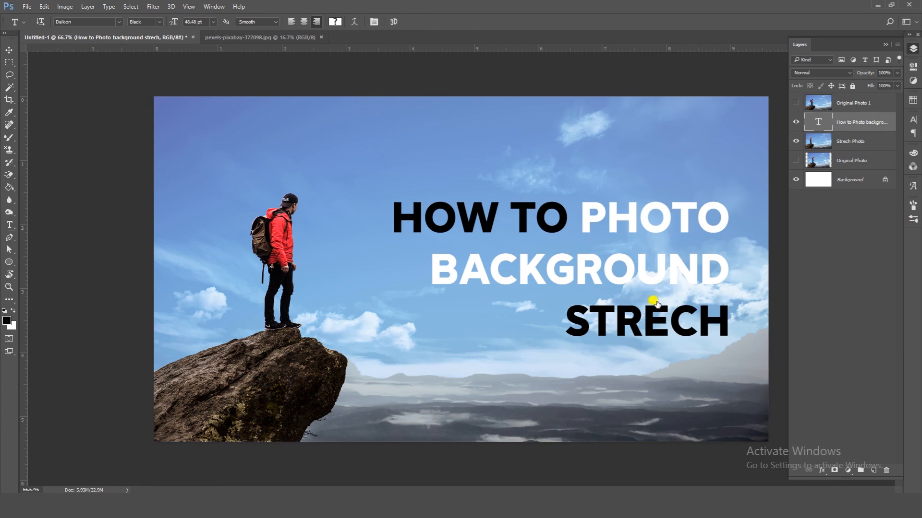
# Add a drop shadow to the title text layer with a 130° angle and dark grey color 393e43
pyautogui.click(612, 224)
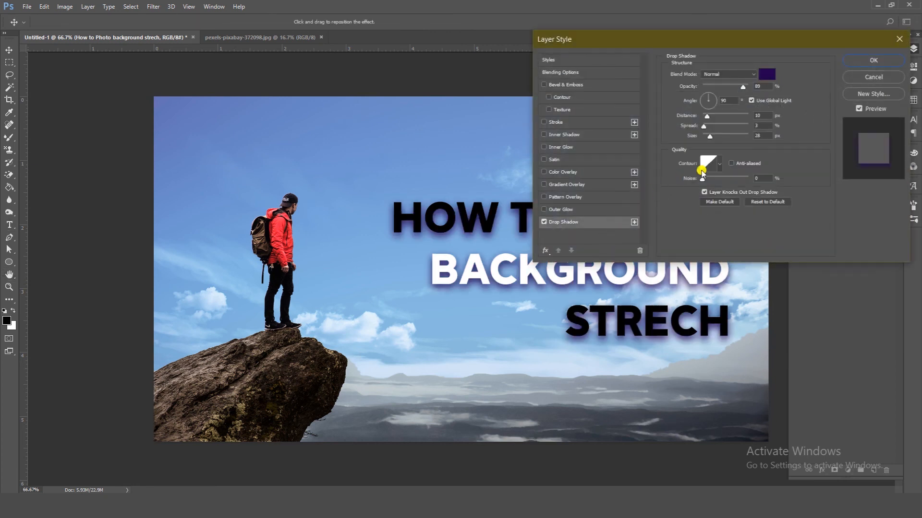
pyautogui.click(704, 95)
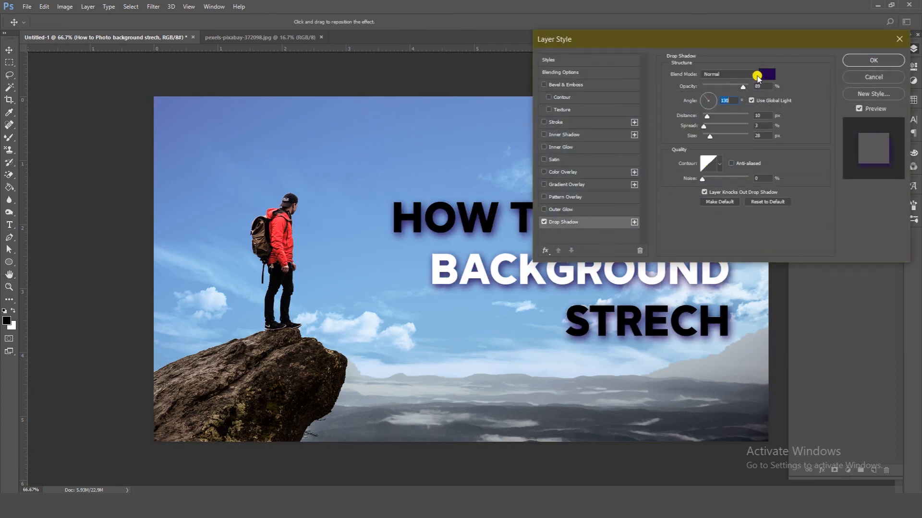
pyautogui.click(766, 74)
pyautogui.click(618, 422)
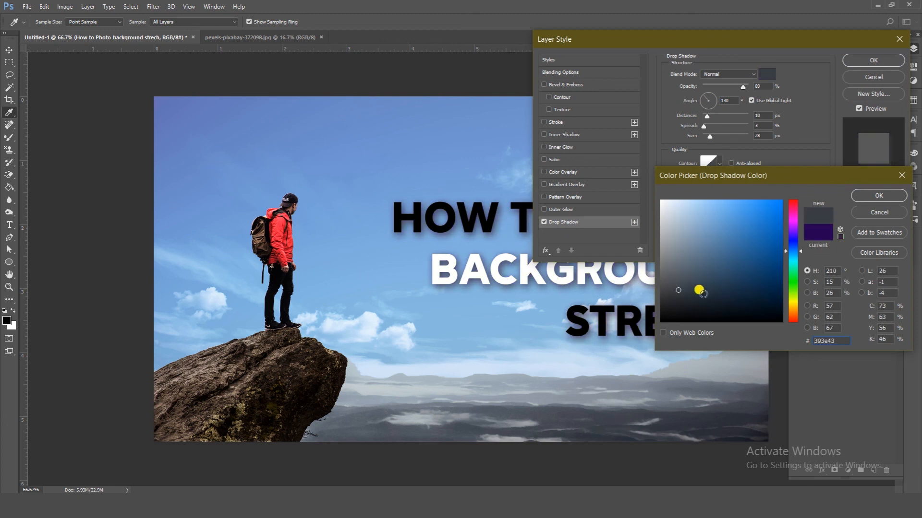
pyautogui.click(873, 196)
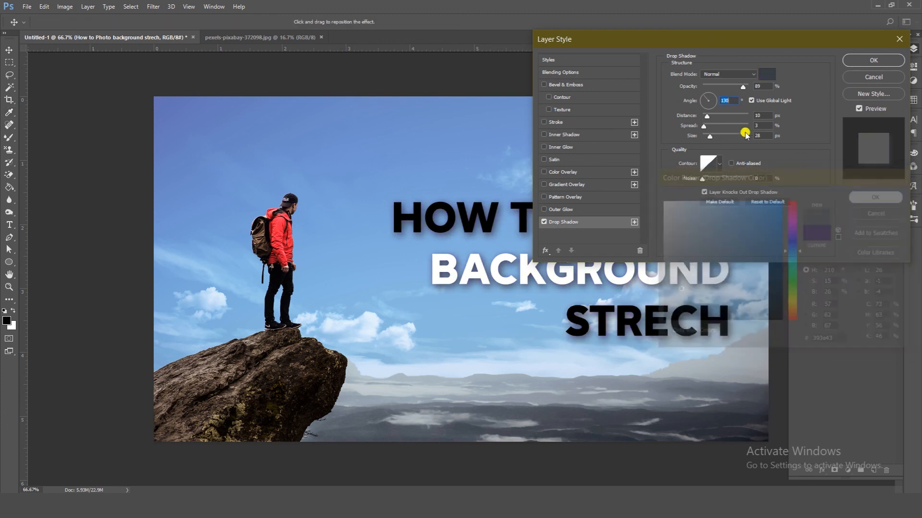
# Lower the title's drop shadow opacity to about 19% and apply the layer style
pyautogui.click(724, 85)
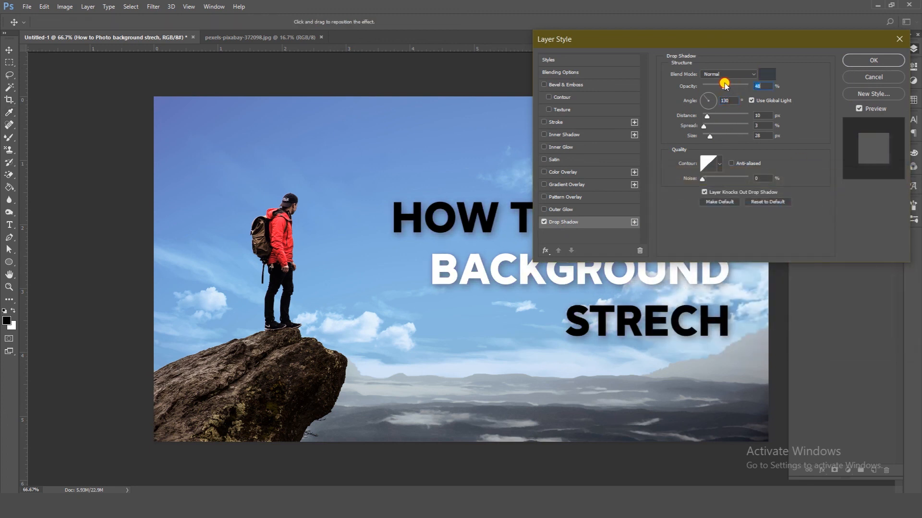
pyautogui.moveTo(724, 85); pyautogui.dragTo(717, 85)
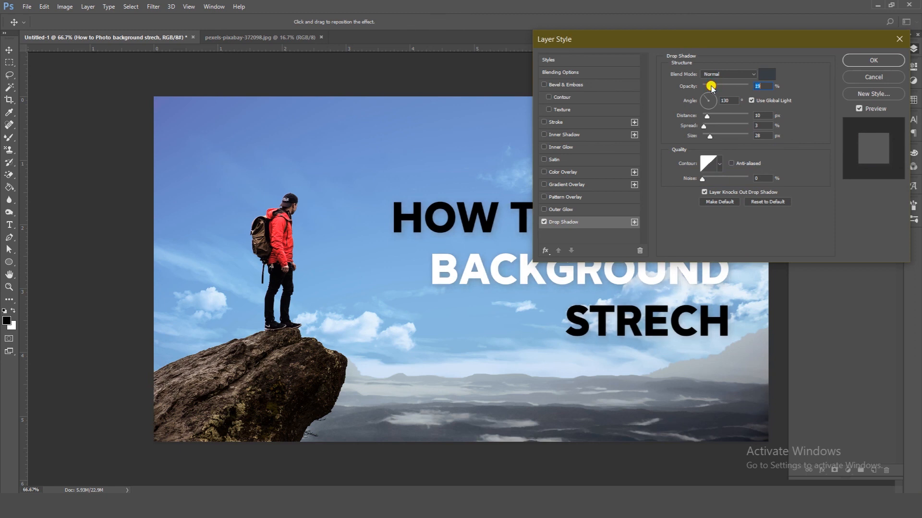
pyautogui.click(860, 60)
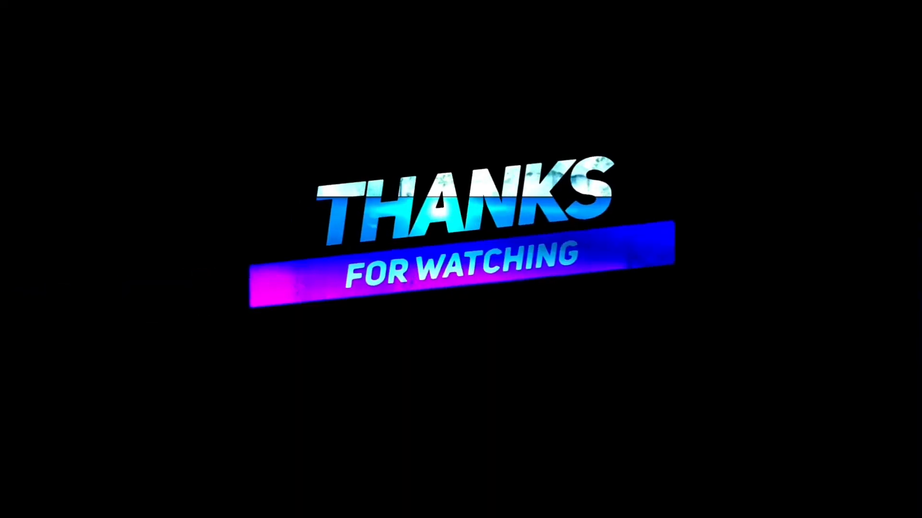